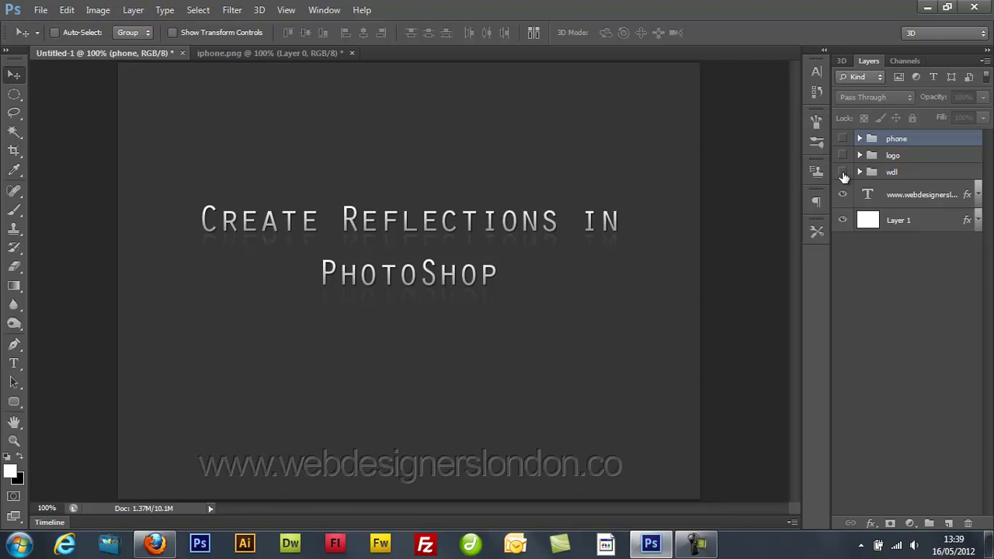
Step: Copy the phone image from iphone.png into the Untitled-1 document, minimize iphone.png and position the phone near the canvas centre
left_click_drag(252, 52, 254, 90)
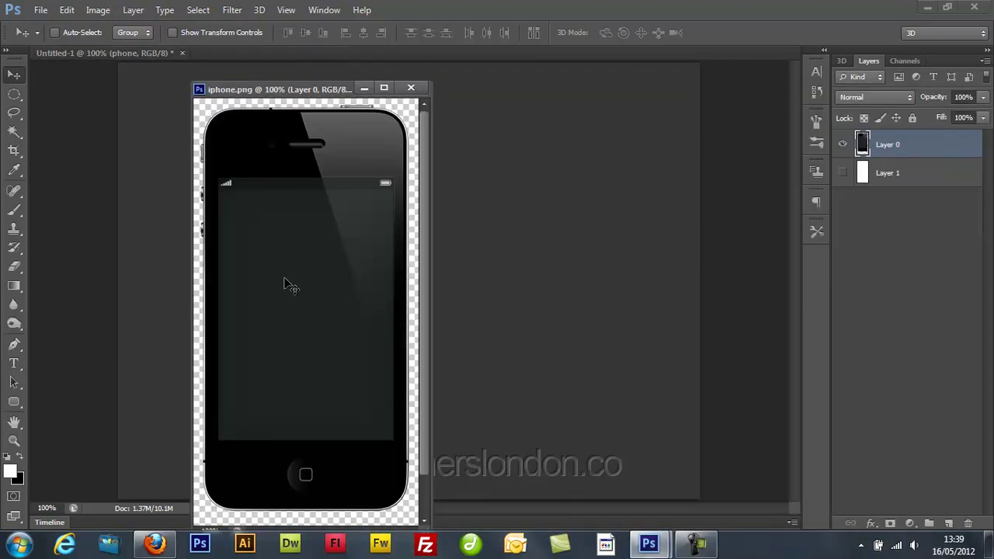
left_click_drag(285, 283, 528, 240)
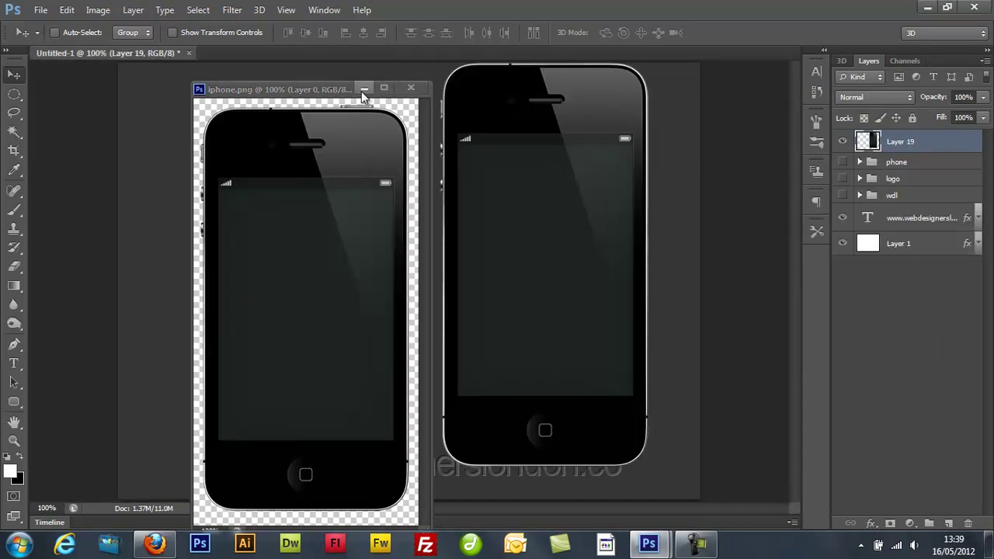
left_click(362, 89)
left_click_drag(485, 161, 422, 195)
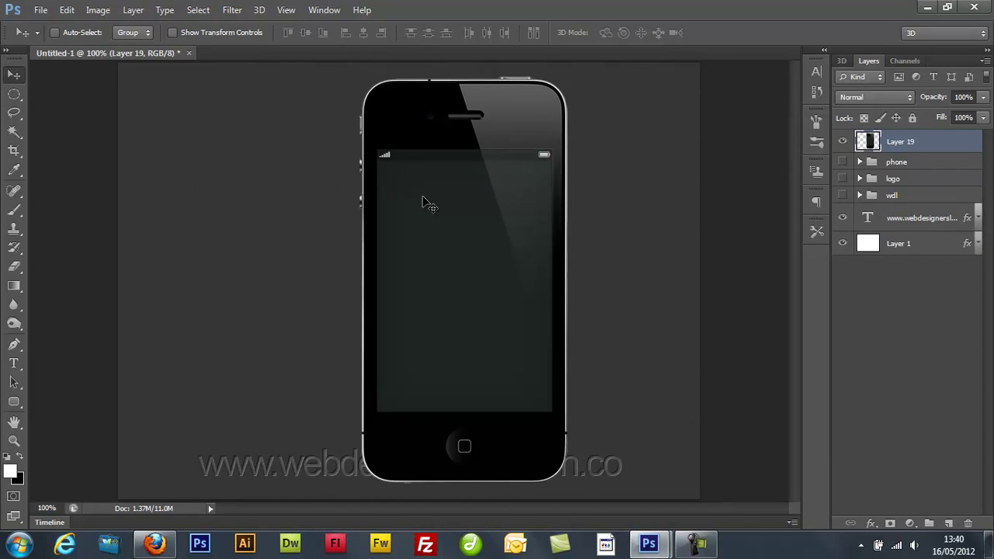
Step: Scale the phone down proportionally about its centre and move it up so there is free space between it and the web address text
key("ctrl+t")
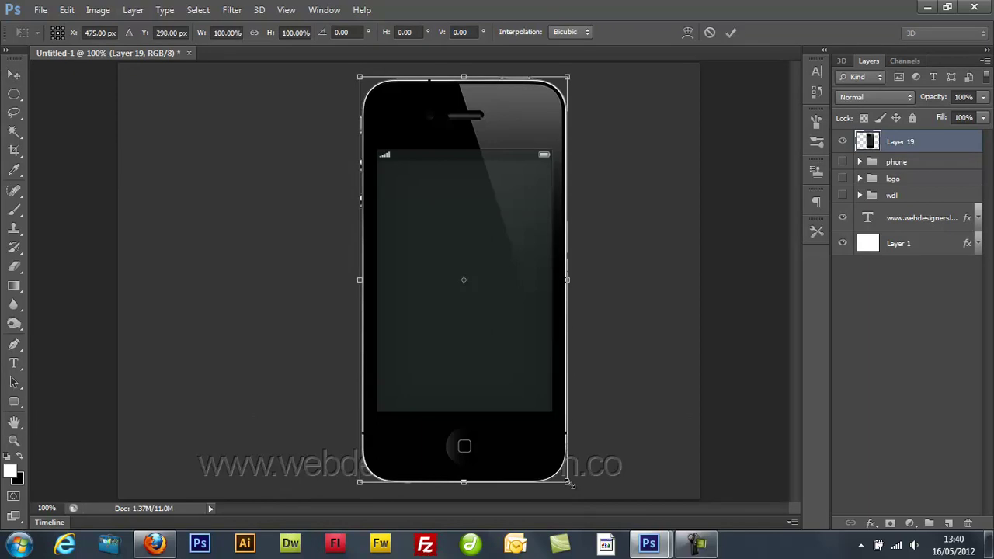
left_click_drag(567, 483, 537, 437)
key("Return")
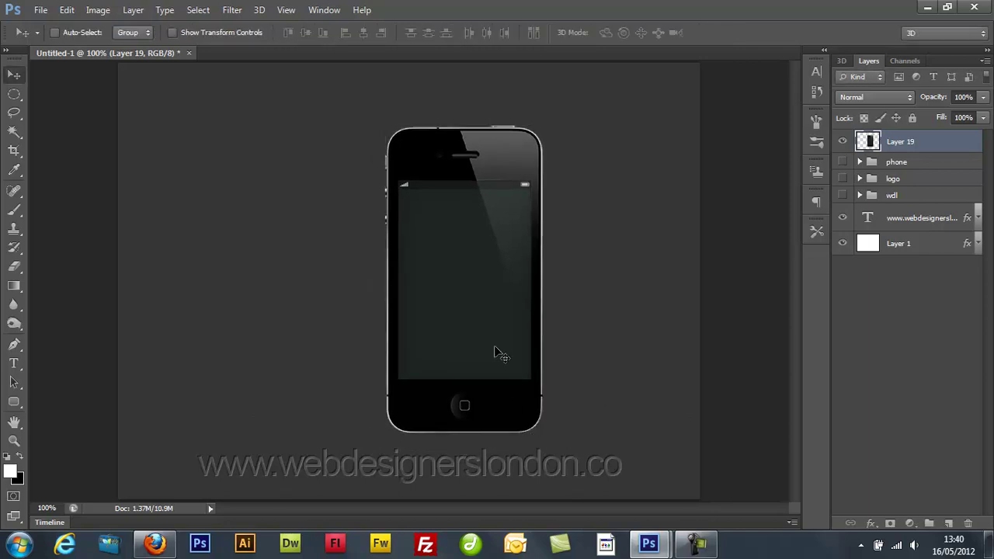
left_click_drag(471, 294, 418, 258)
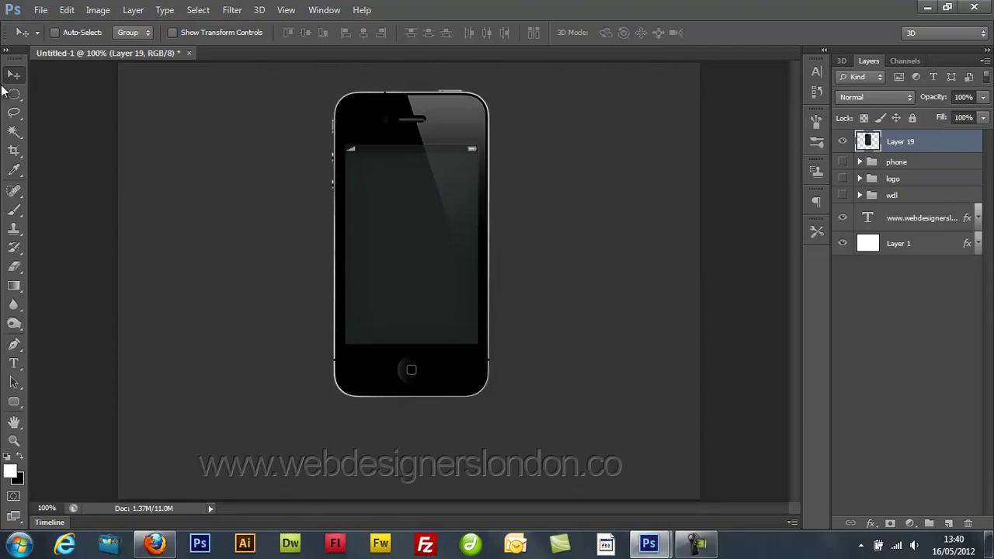
Step: Select the lower part of the phone with a rectangular marquee, copy it to a new layer and check the copy with Layer 19 hidden
left_click_drag(14, 94, 57, 96)
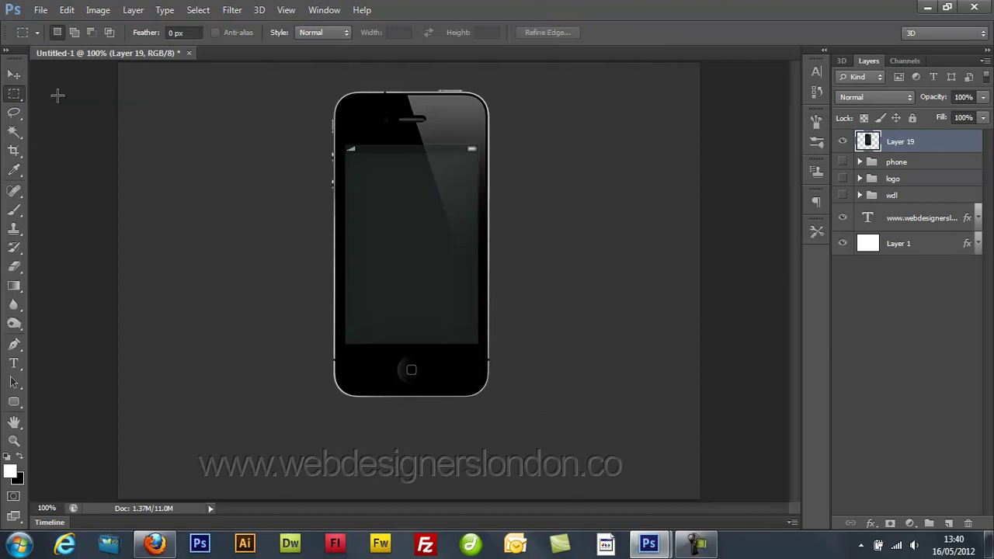
left_click_drag(542, 435, 273, 310)
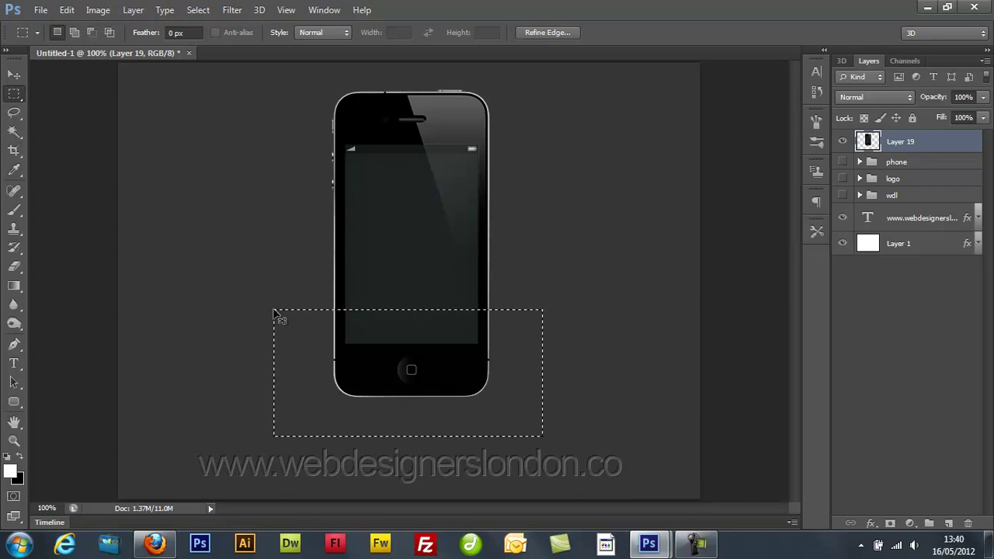
key("ctrl+j")
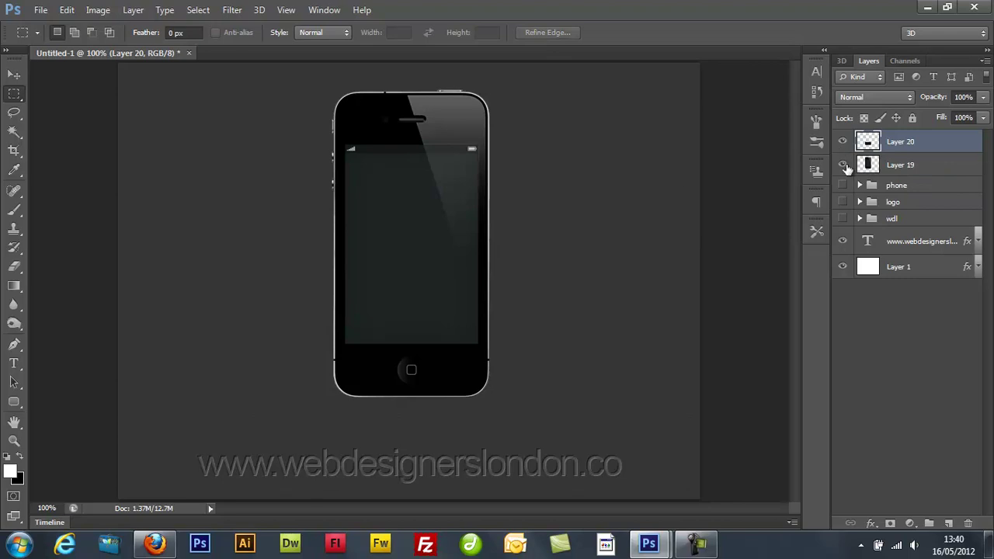
left_click(845, 166)
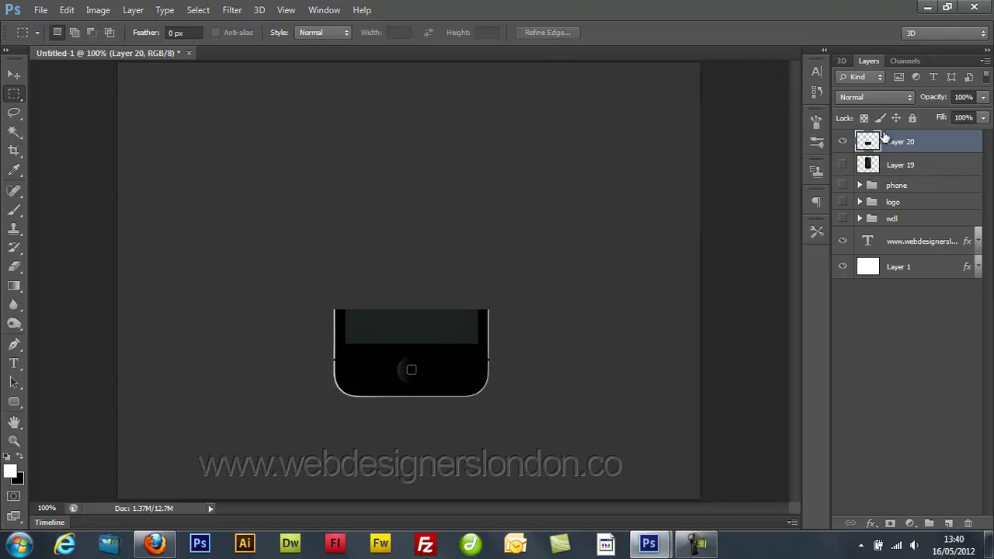
left_click(842, 164)
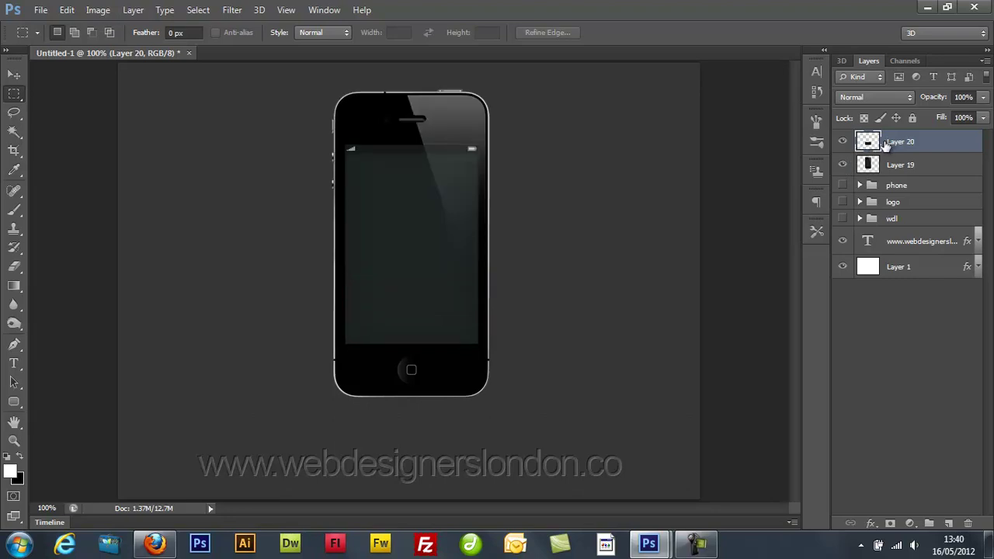
Step: Flip the copied lower part of the phone vertically
key("ctrl+t")
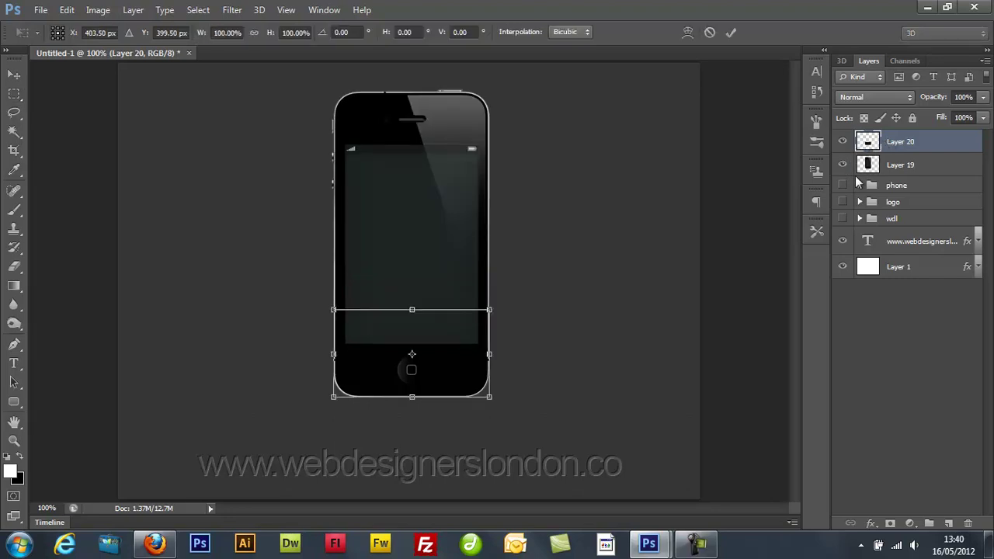
right_click(459, 352)
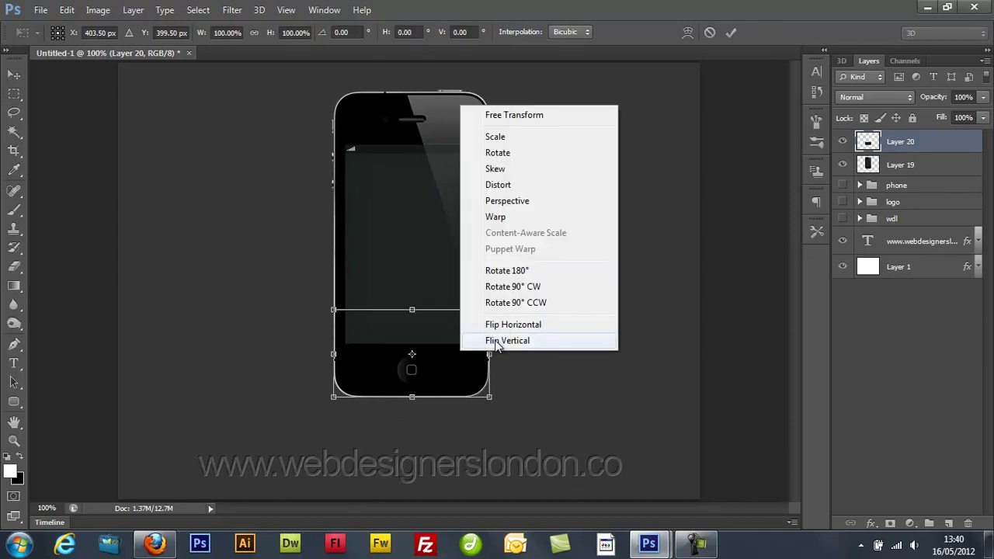
left_click(497, 341)
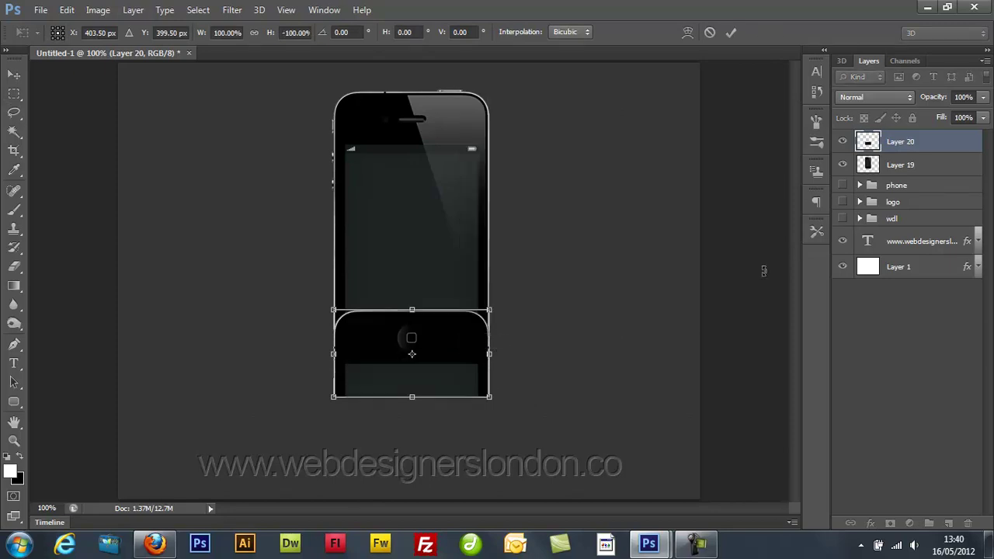
key("Return")
Step: Move the flipped copy straight down until it sits just below the phone's bottom edge, leaving a small gap
key("v")
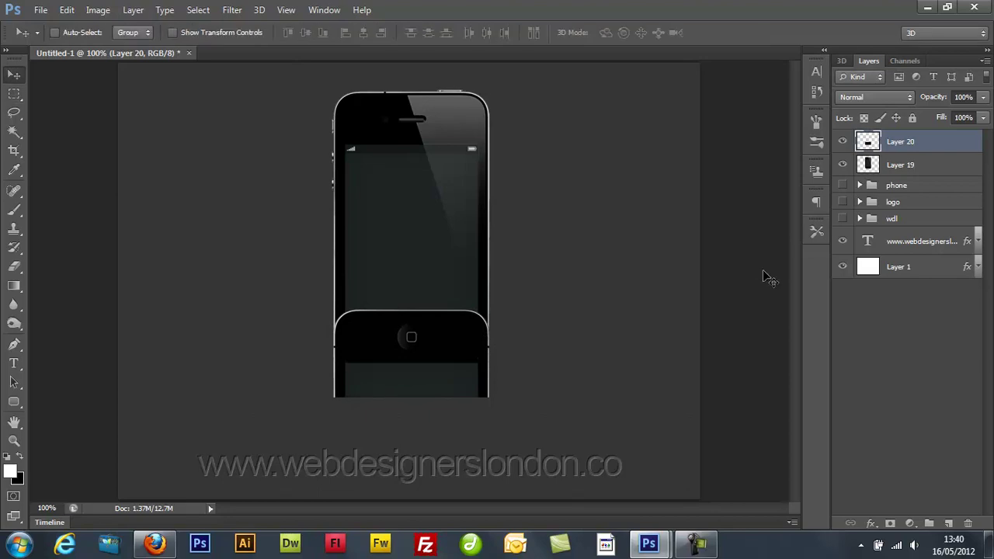
key("Down")
key("Down")
key("Down")
key("Down")
key("Down")
key("Down")
key("Down")
key("Down")
key("Down")
key("Down")
key("Down")
key("Down")
key("Down")
key("Down")
key("Down")
key("Down")
key("Down")
key("Down")
key("Down")
key("Down")
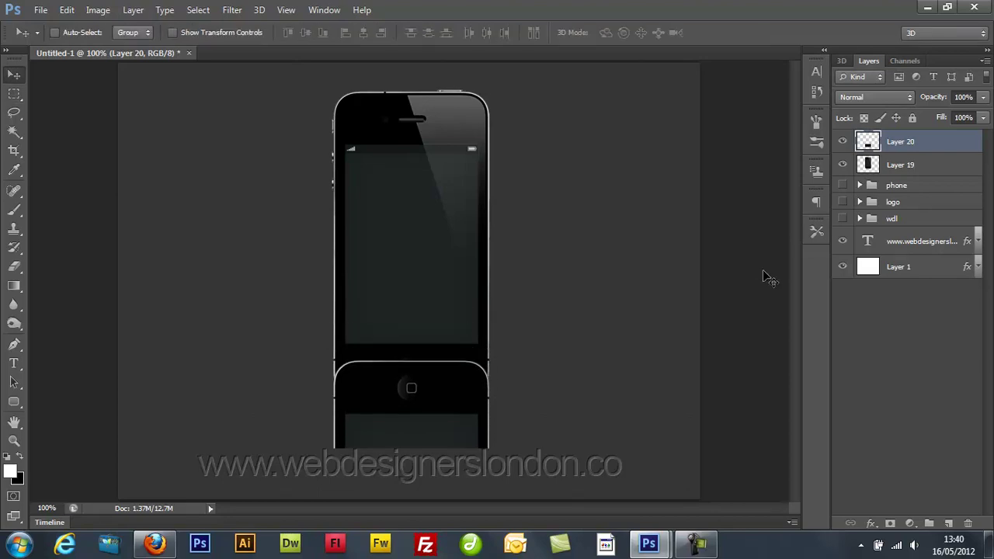
key("Down")
key("Down")
key("Down")
key("Down")
key("Down")
key("Down")
key("Down")
key("Down")
key("Down")
key("Down")
key("Down")
key("Down")
key("Down")
key("Down")
key("Down")
key("Down")
key("Down")
key("Down")
key("Down")
key("Down")
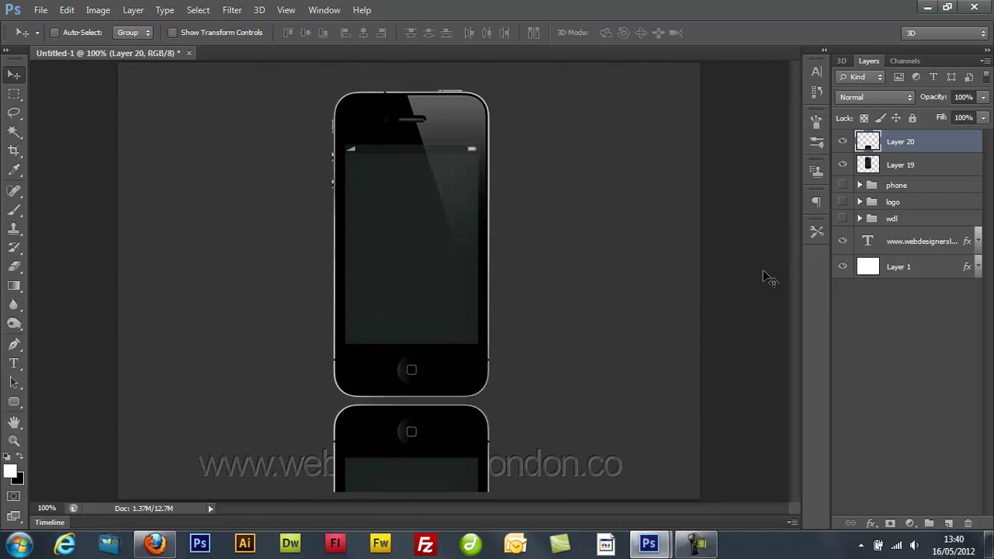
key("Up")
key("Up")
key("Up")
key("Up")
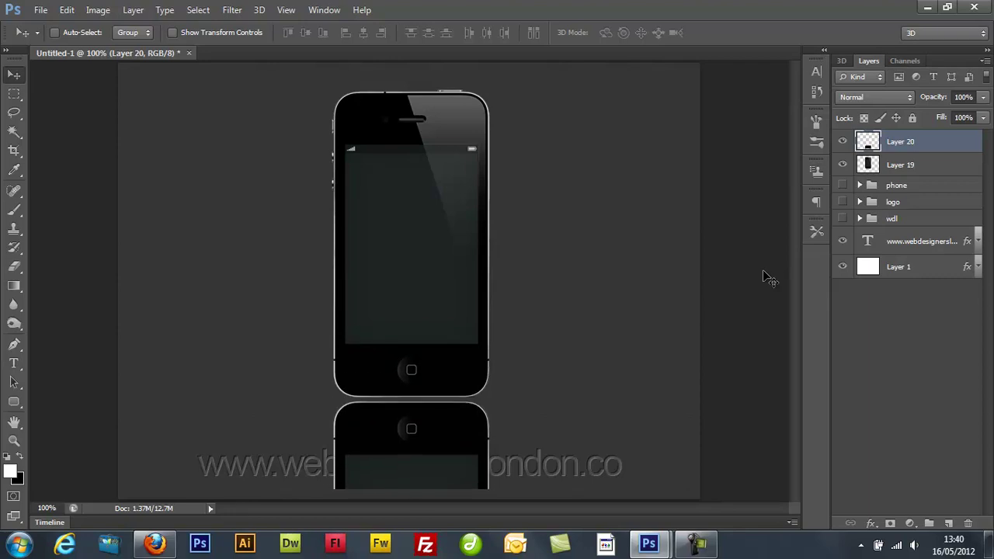
Step: Add a layer mask to the flipped copy and fade its lower part with a linear black-to-transparent gradient, comparing with the mask disabled
left_click(891, 524)
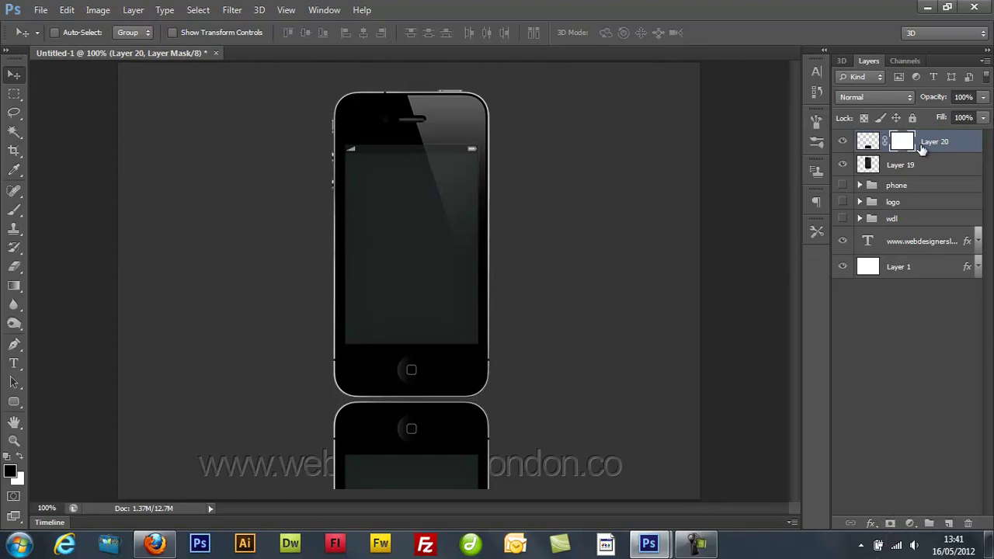
left_click(14, 287)
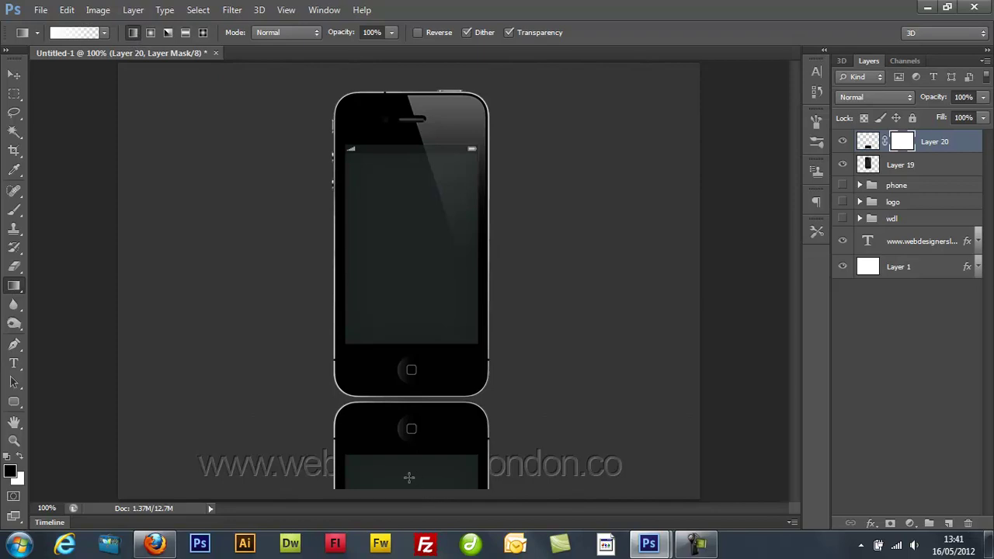
left_click_drag(409, 477, 380, 321)
left_click_drag(455, 322, 422, 336)
left_click_drag(421, 340, 421, 339)
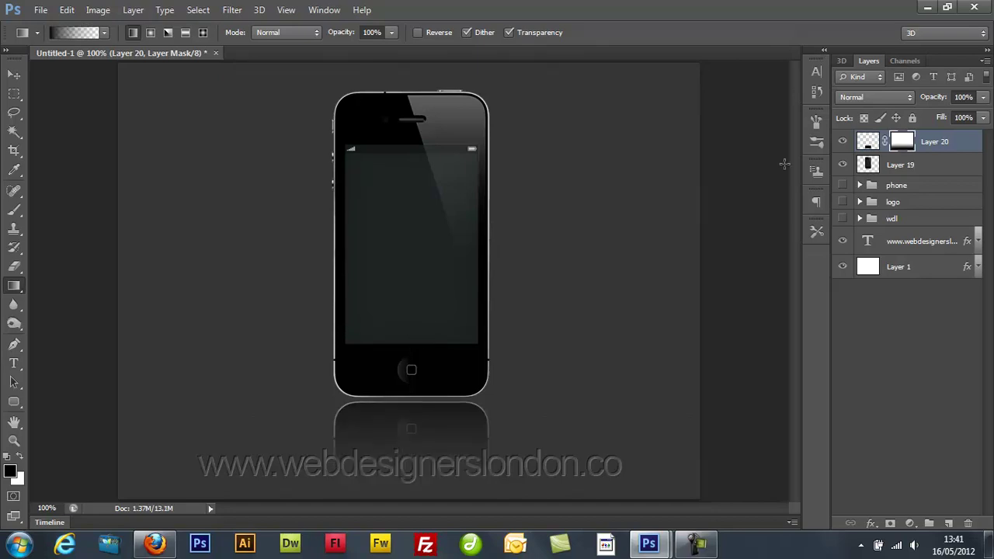
left_click(902, 145, "shift")
left_click(902, 145, "shift")
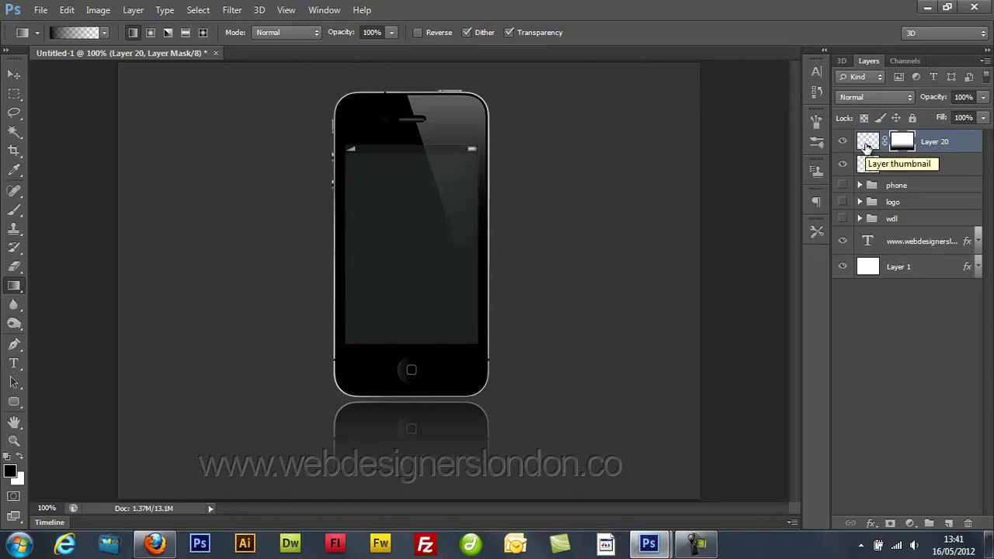
Step: Apply a Gaussian Blur with a 1.1 pixel radius to the reflection's image and lower the reflection layer's opacity to 63%
left_click(868, 144)
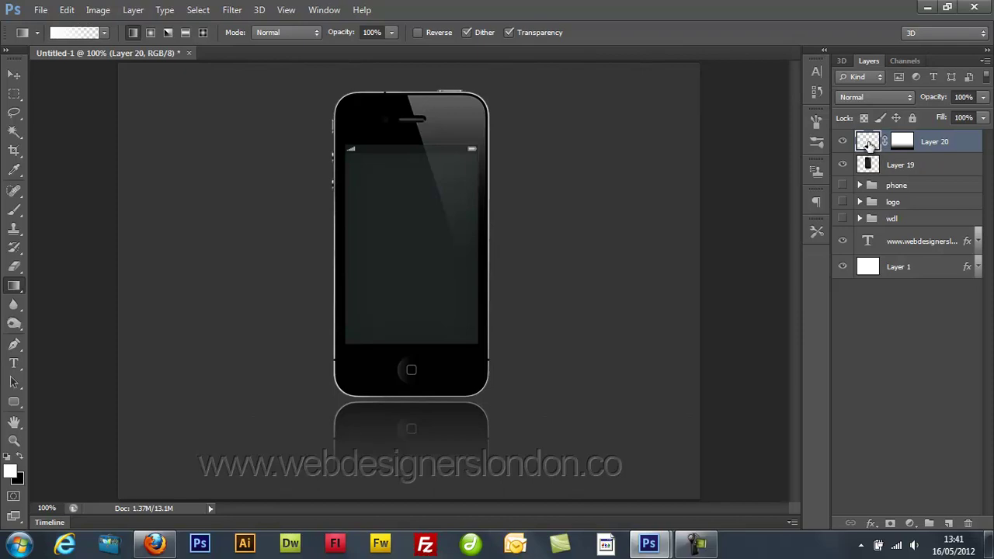
left_click(232, 10)
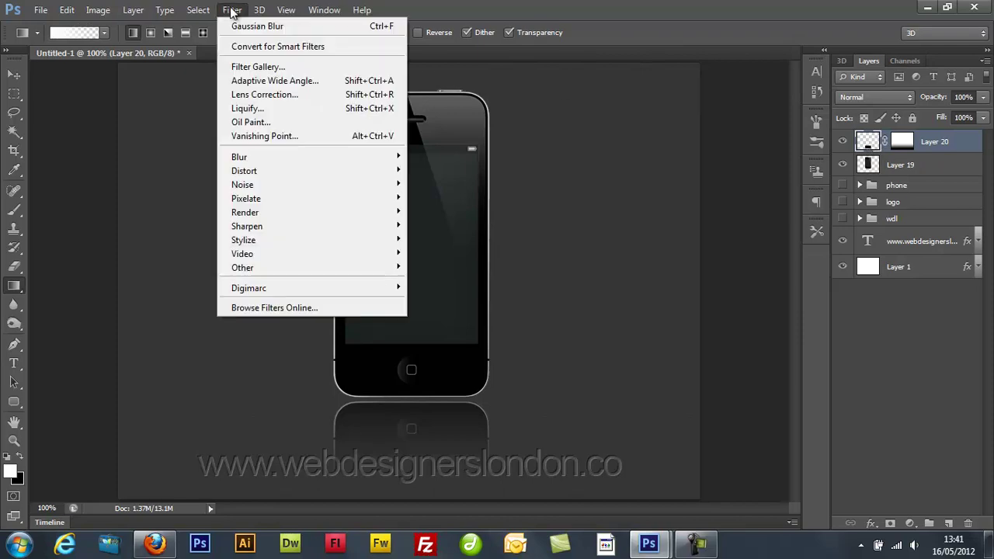
mouse_move(335, 154)
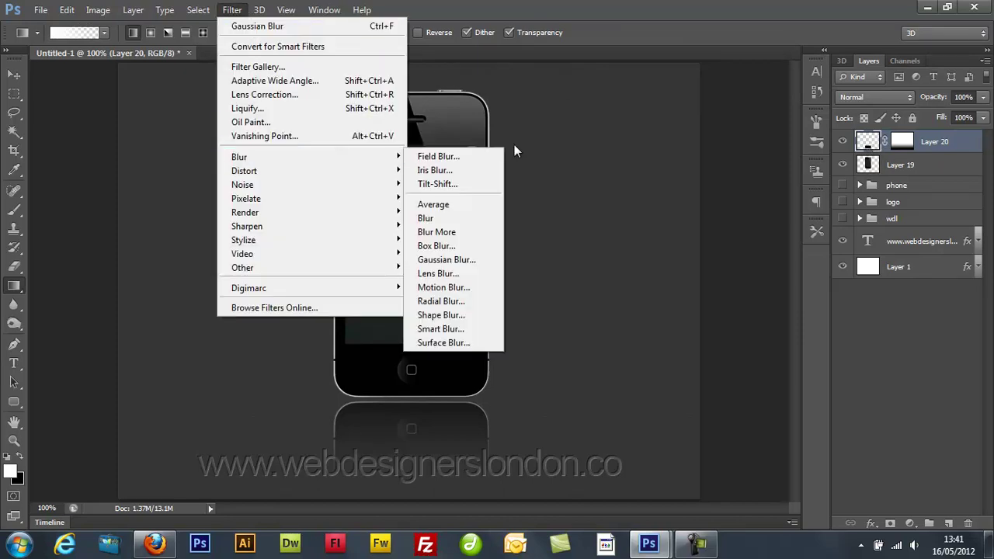
left_click(450, 261)
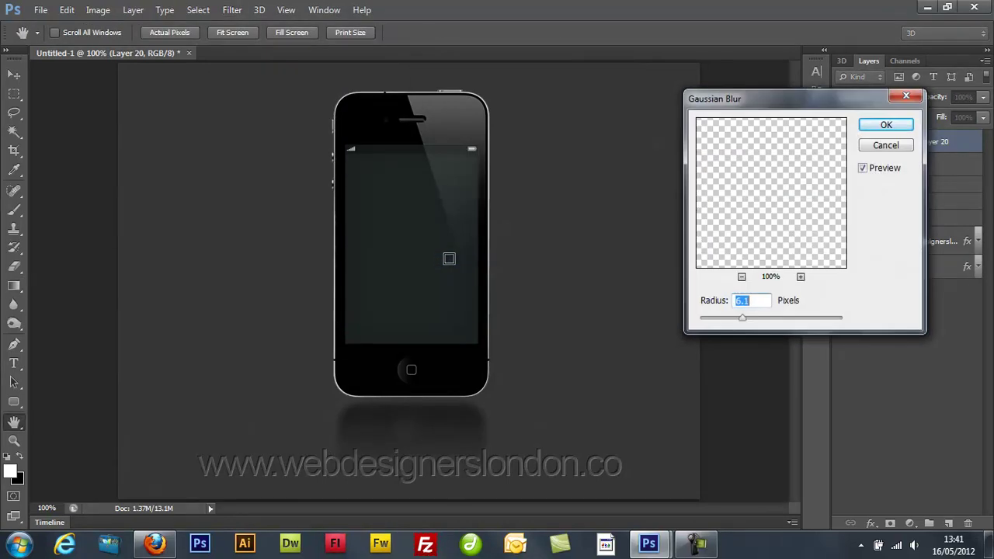
left_click_drag(741, 322, 708, 318)
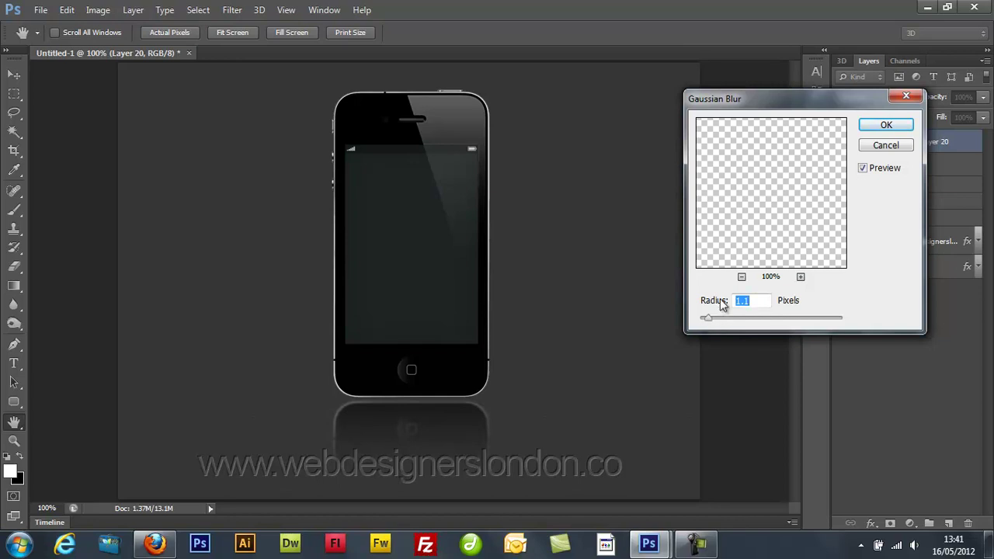
left_click(887, 127)
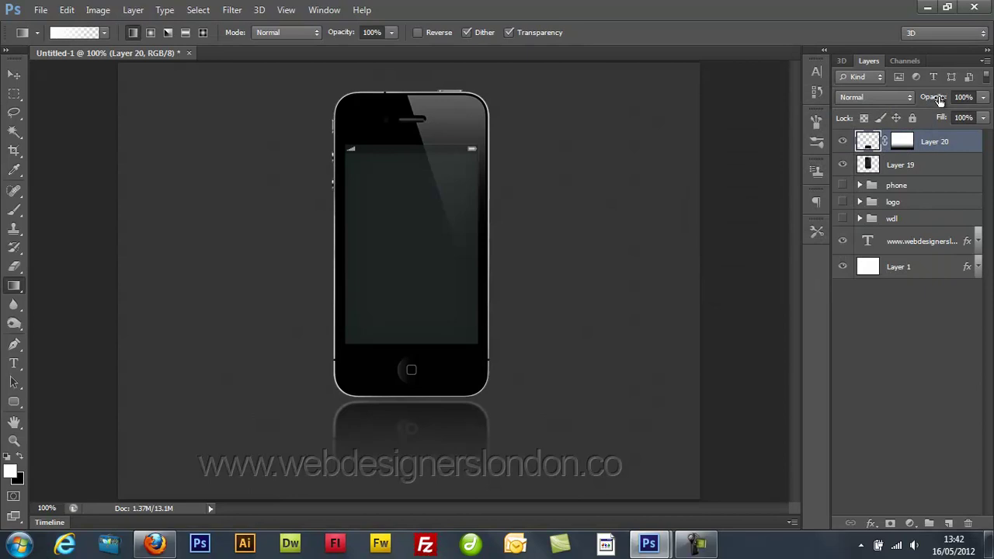
left_click_drag(939, 101, 913, 99)
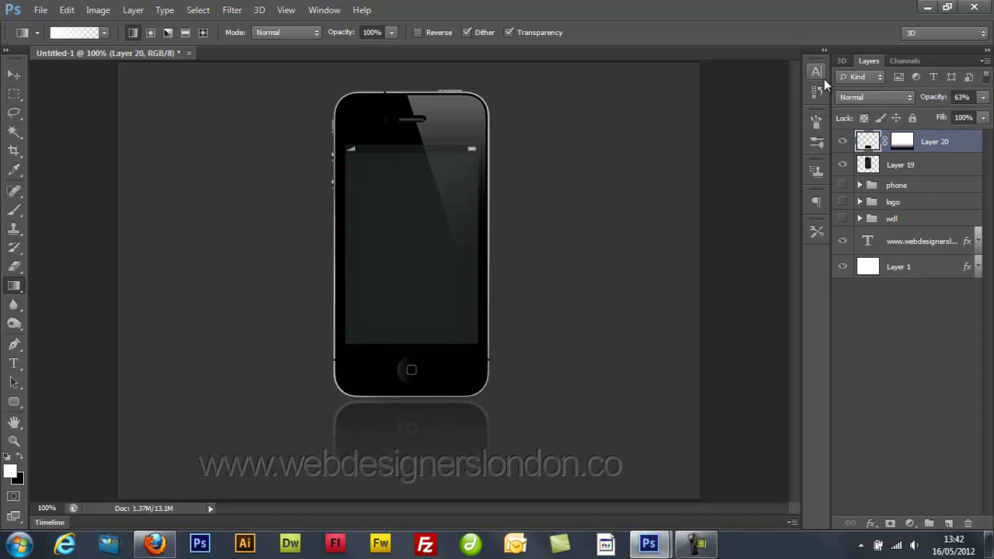
Step: Create a new layer directly beneath the phone layer and draw a thin elliptical selection along the phone's bottom edge, slightly wider than the phone
left_click(918, 184)
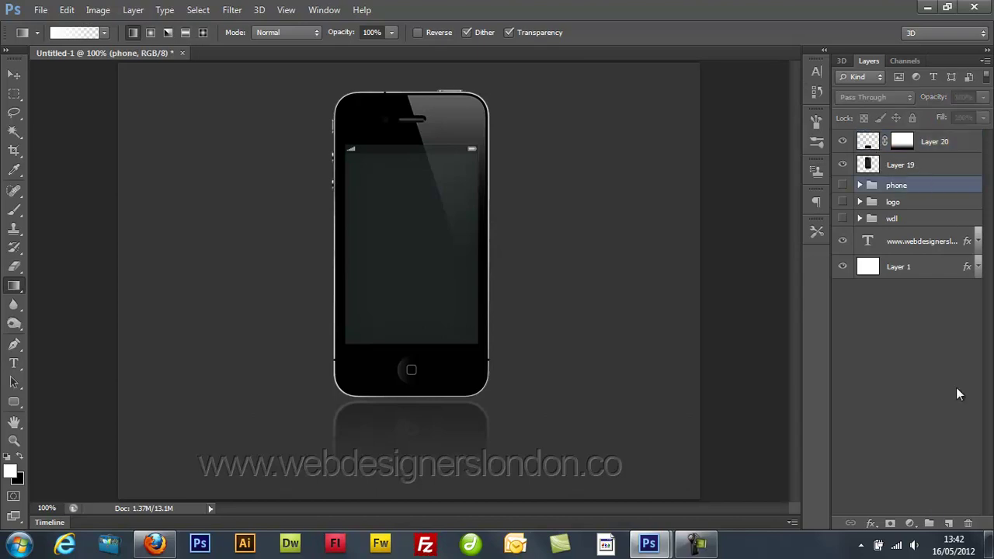
left_click(948, 523)
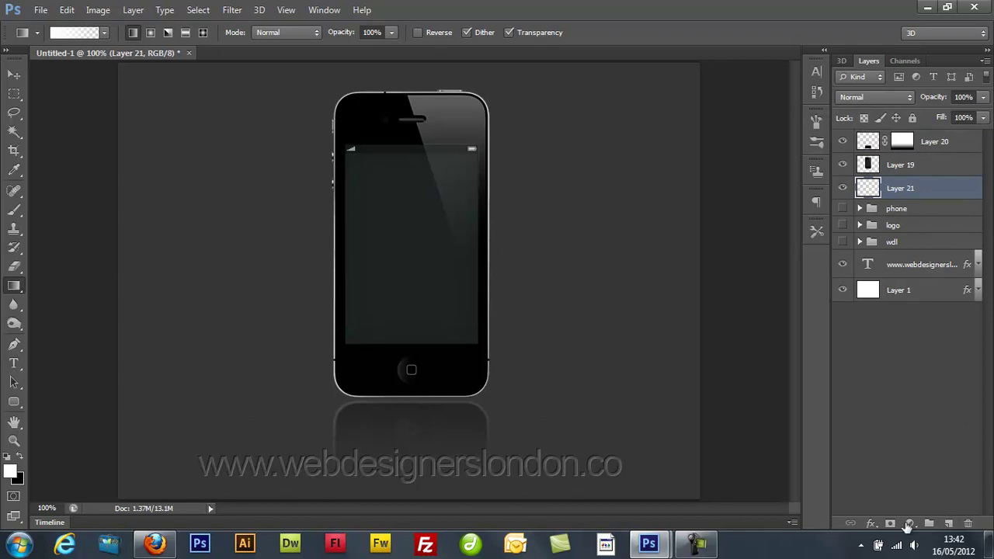
left_click(14, 94)
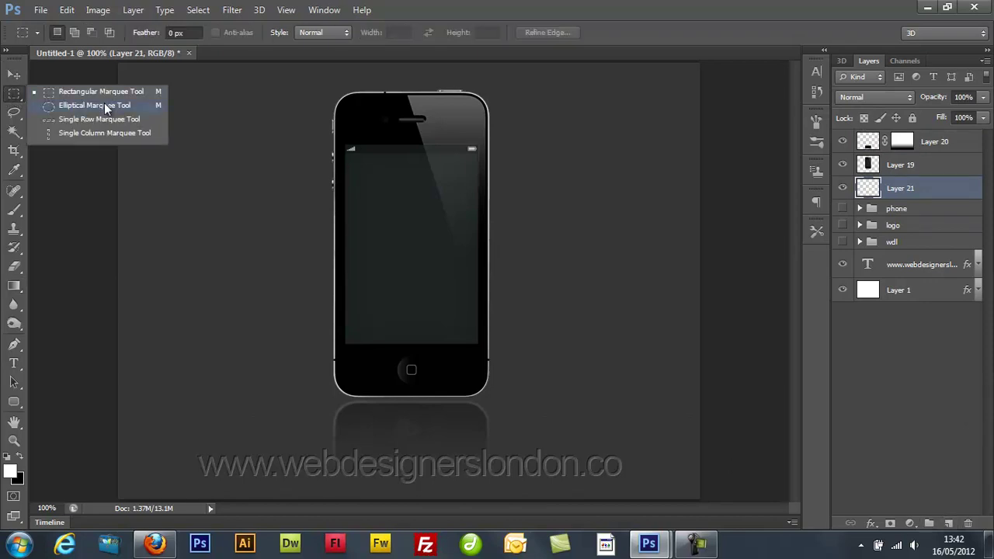
left_click(104, 105)
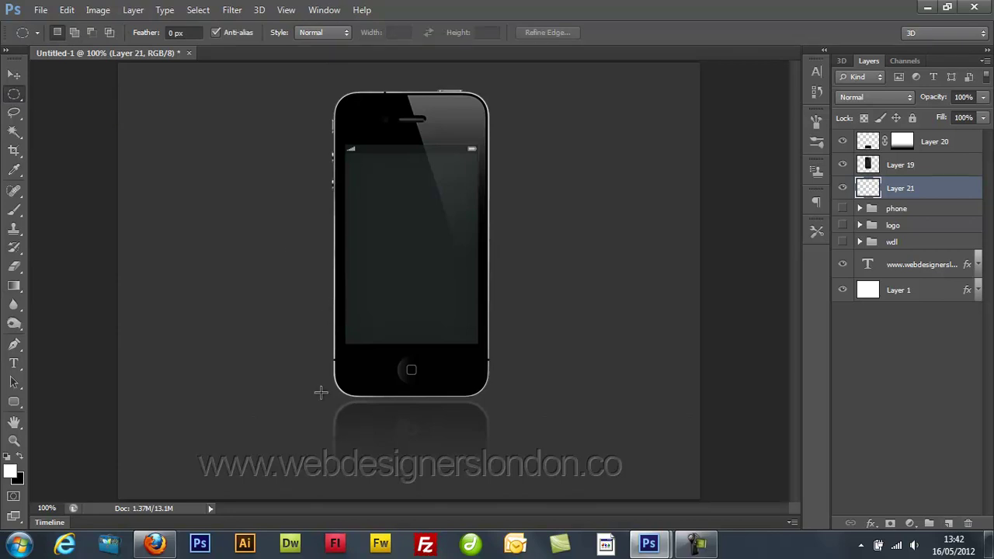
left_click_drag(330, 398, 494, 406)
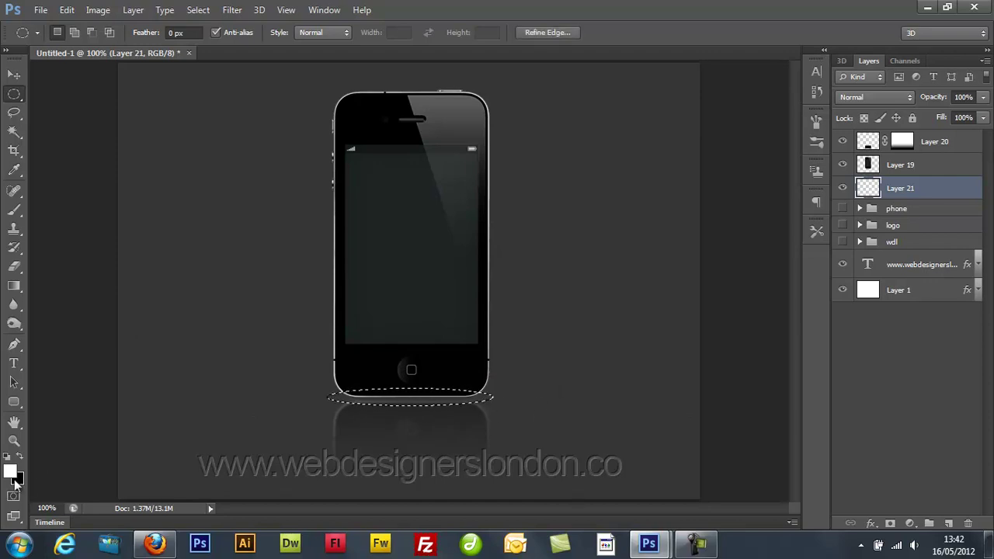
mouse_move(955, 556)
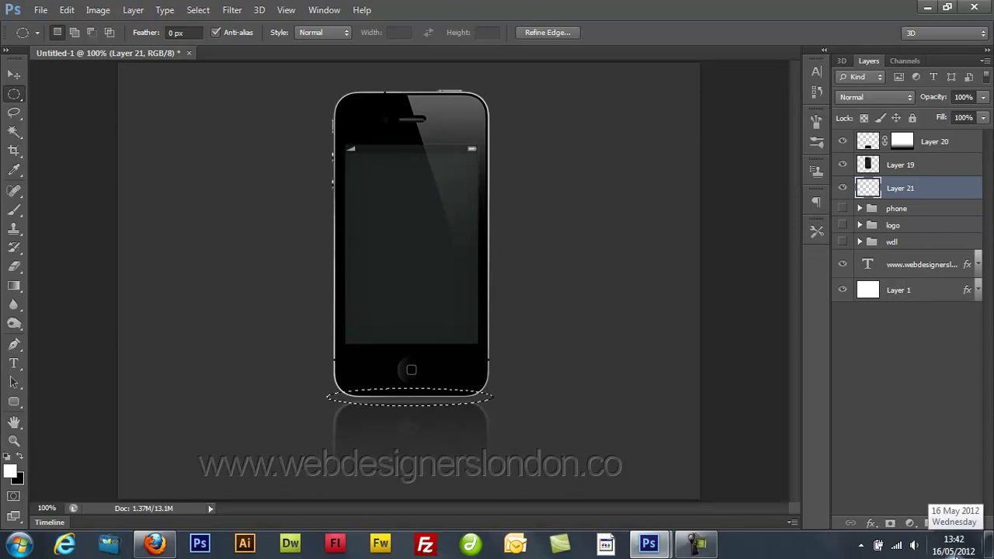
Step: Fill the elliptical selection beneath the phone with black on Layer 21 and deselect it
key("ctrl+BackSpace")
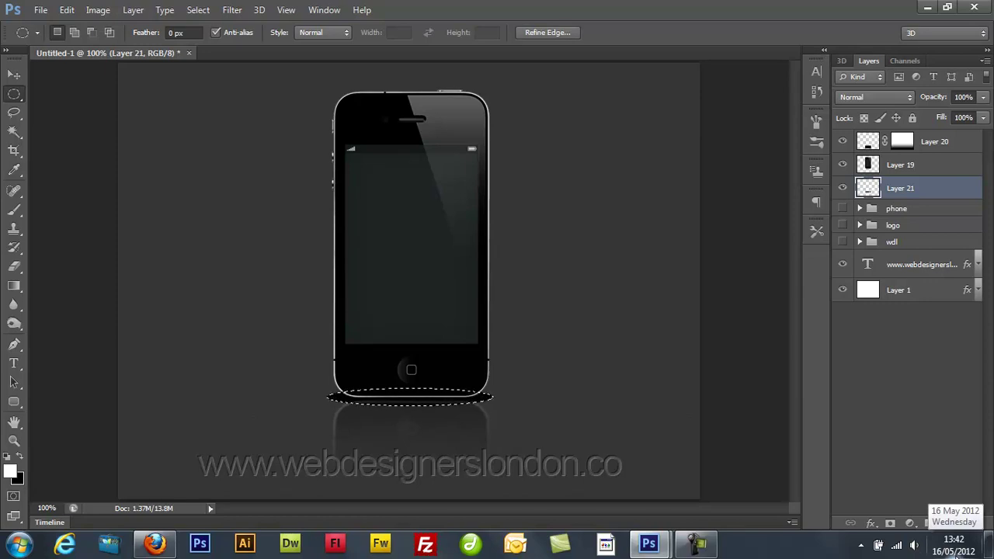
key("ctrl+d")
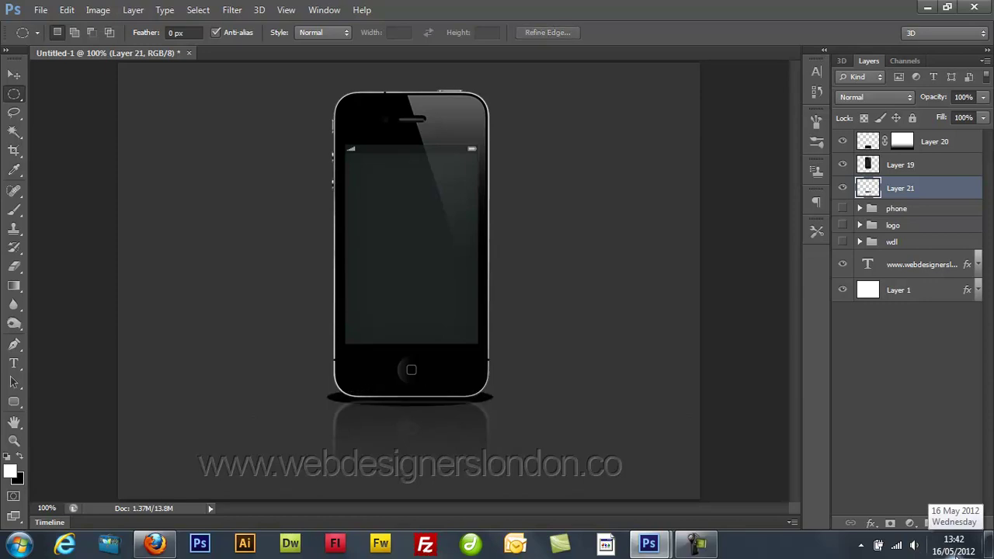
Step: Apply a Gaussian Blur with a 7.0 pixel radius to the black ellipse and lower its layer's opacity to 40%
left_click(232, 11)
mouse_move(279, 157)
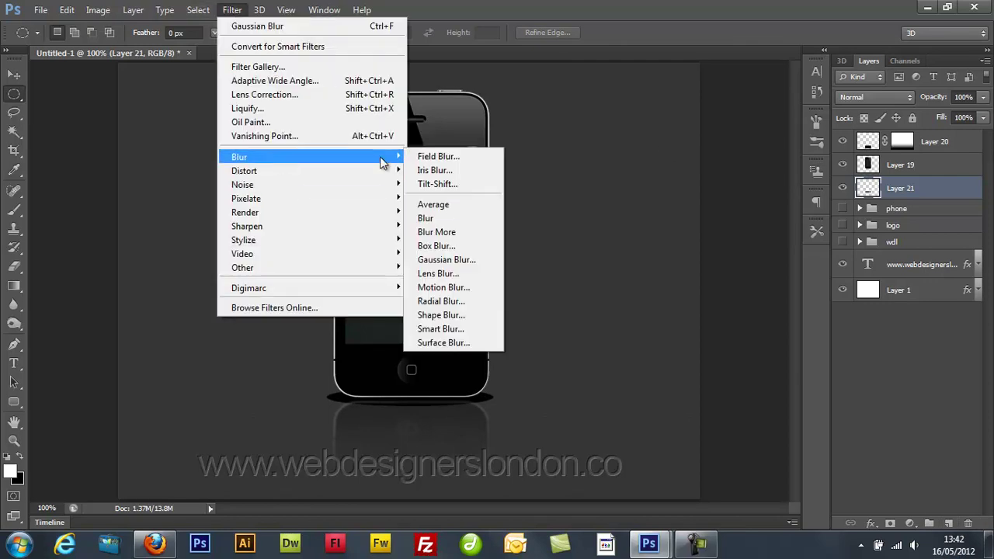
left_click(441, 260)
left_click_drag(709, 316, 748, 325)
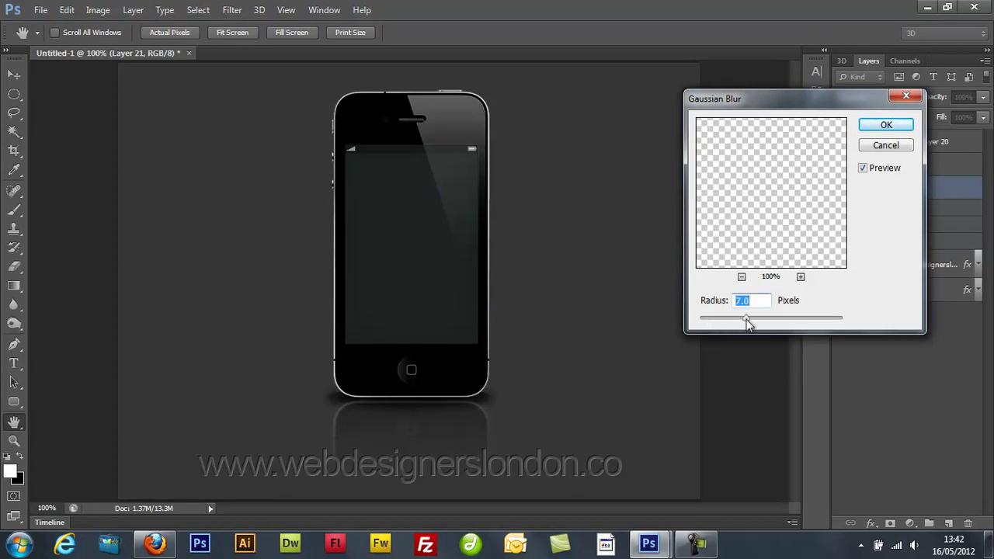
left_click(886, 128)
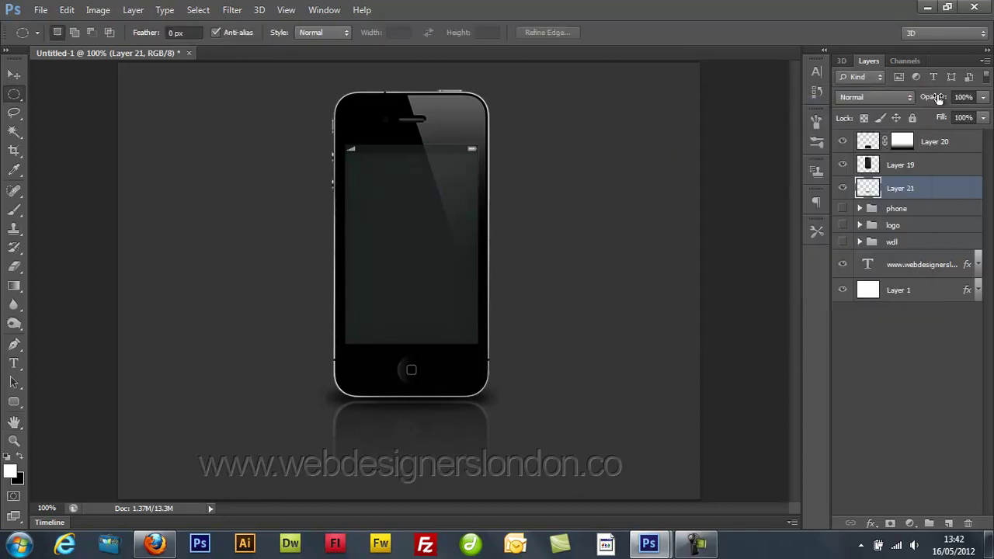
left_click_drag(937, 98, 897, 108)
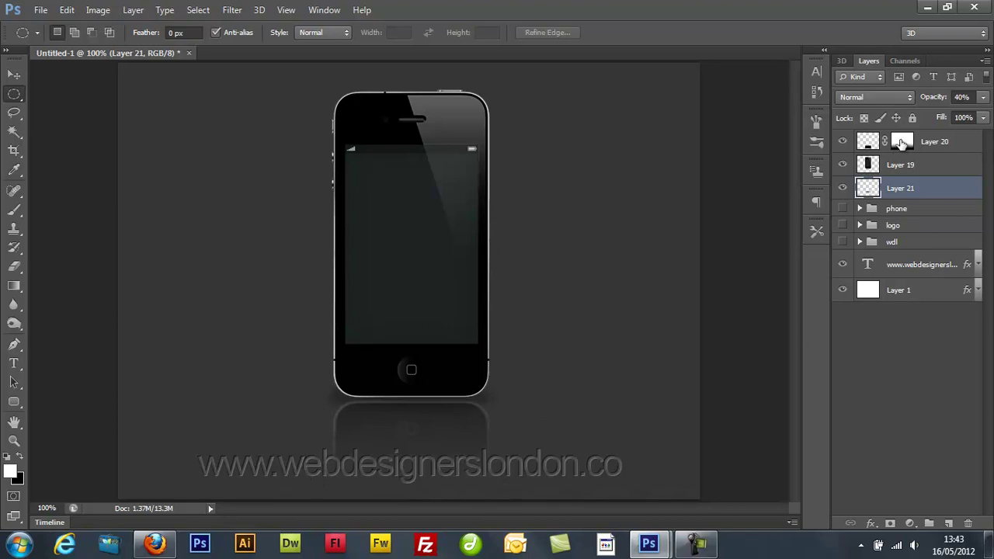
Step: Fade more of the reflection by drawing a black-to-transparent linear gradient upward on Layer 20's mask, from the website text to the home button
left_click(901, 144)
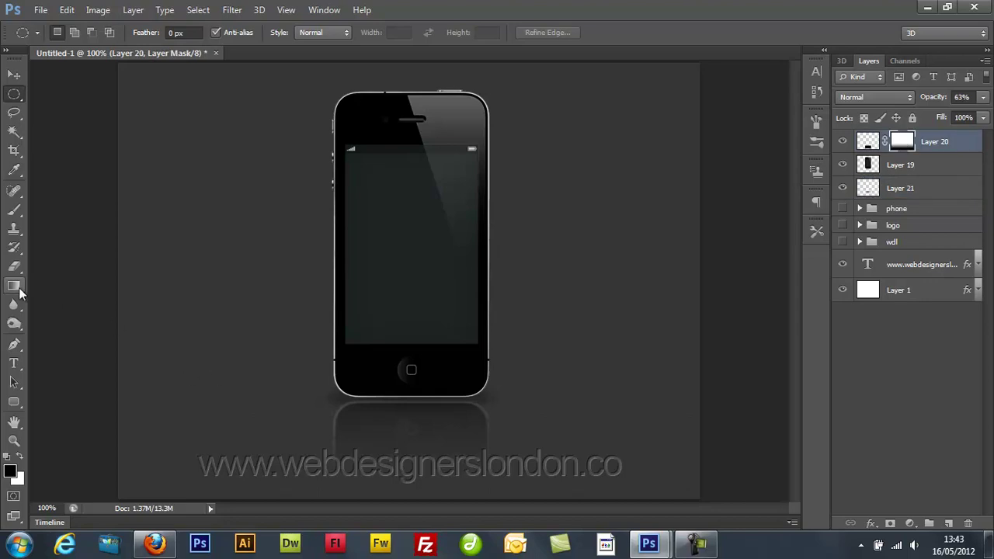
left_click(14, 286)
left_click_drag(415, 466, 412, 368)
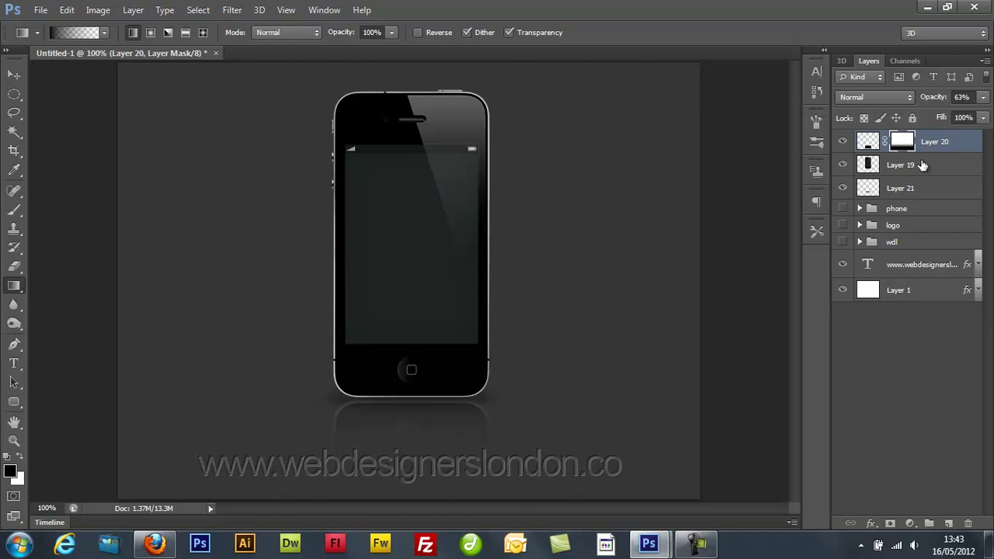
Step: Move the phone, reflection and shadow layers together to the canvas's left side and make the logo group visible
left_click(924, 190, "shift")
key("v")
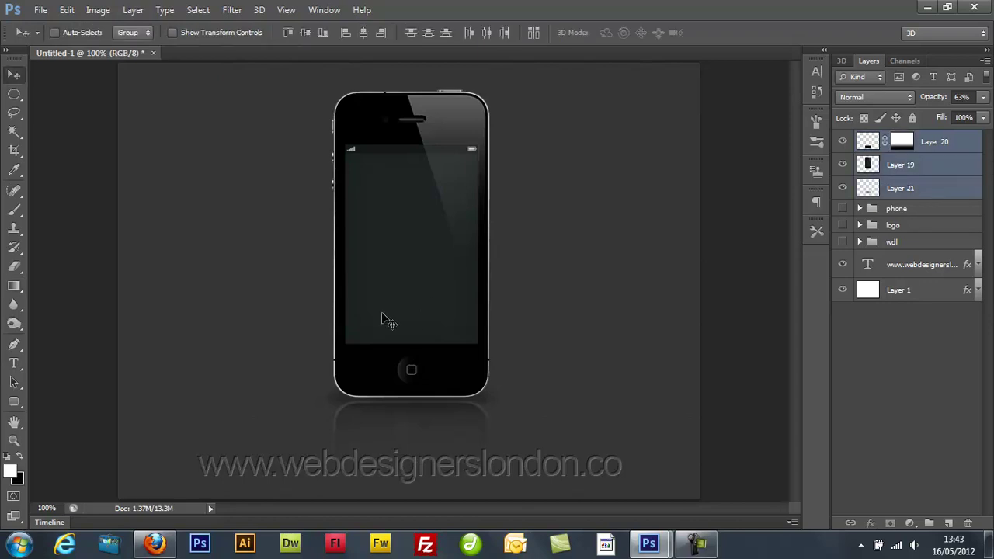
left_click_drag(417, 295, 258, 302)
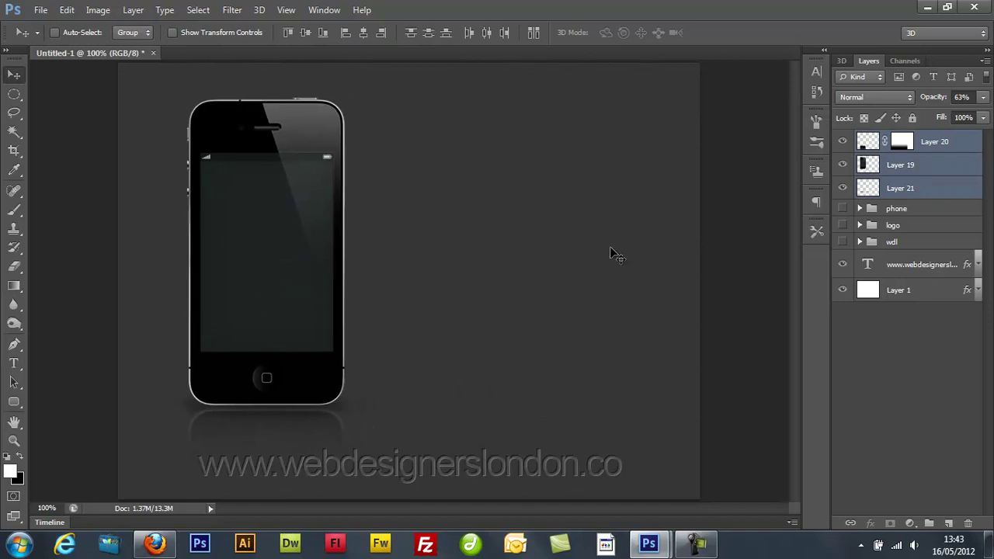
left_click(843, 226)
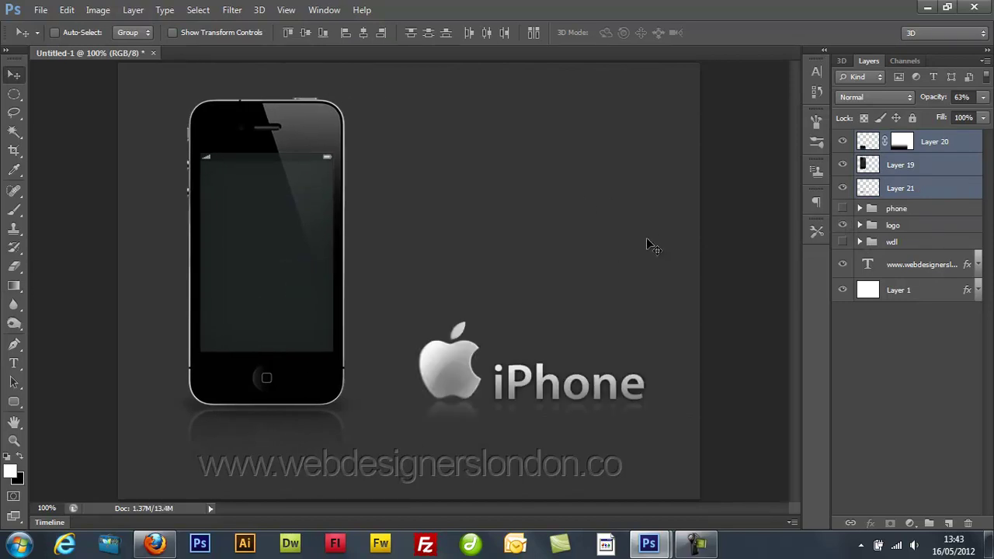